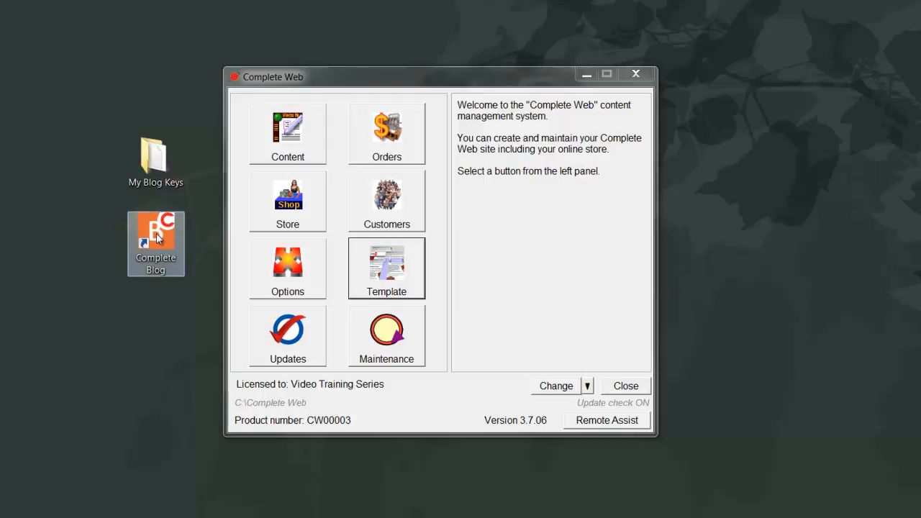
Step: Open the site content and convert the Video Training News page to a blog with author's name Carlblogs and author's ID carlblogs
click(296, 141)
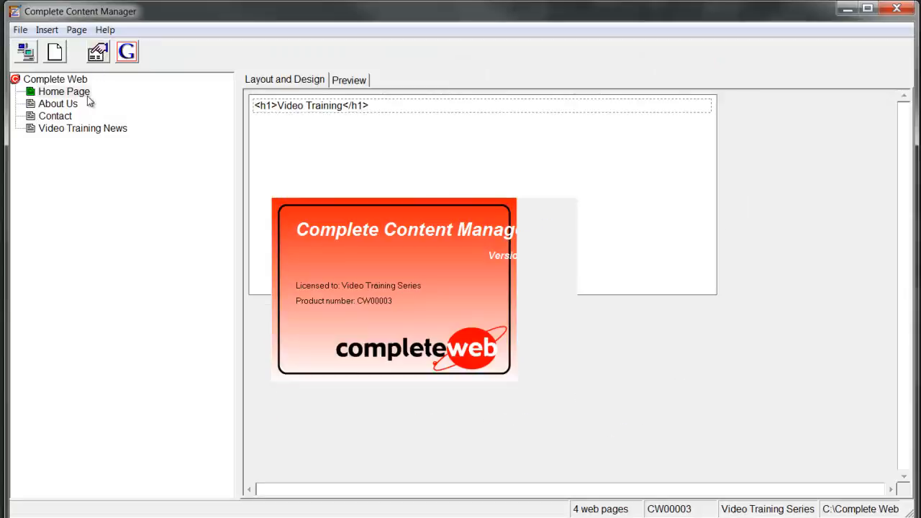
click(99, 134)
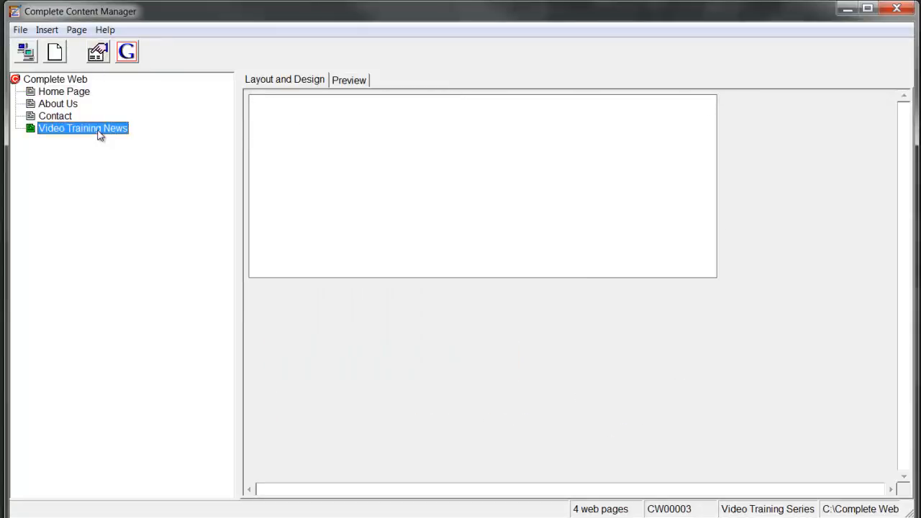
right_click(59, 132)
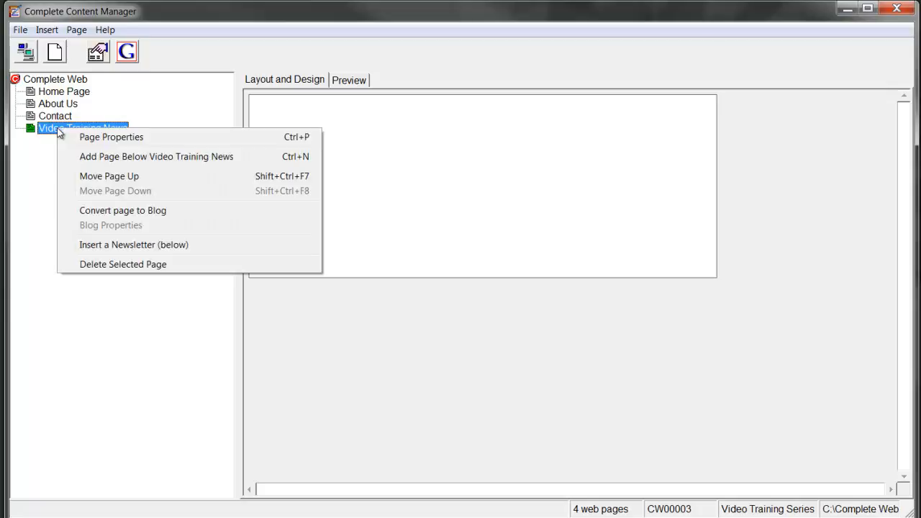
click(129, 214)
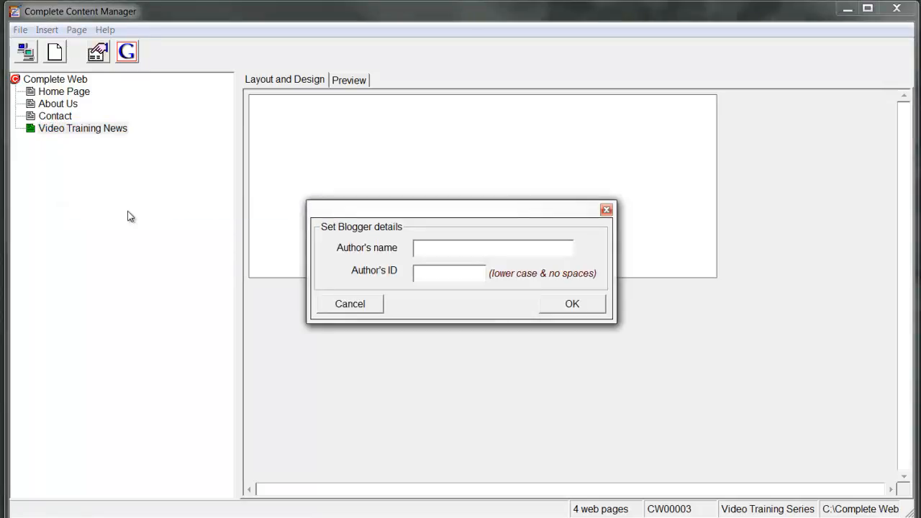
text(Carlblogs)
click(432, 272)
text(carlblogs)
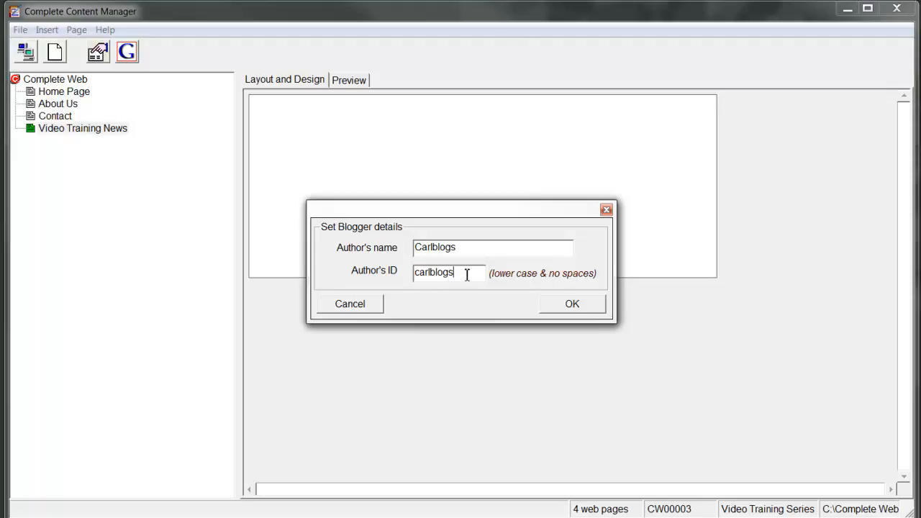
click(574, 304)
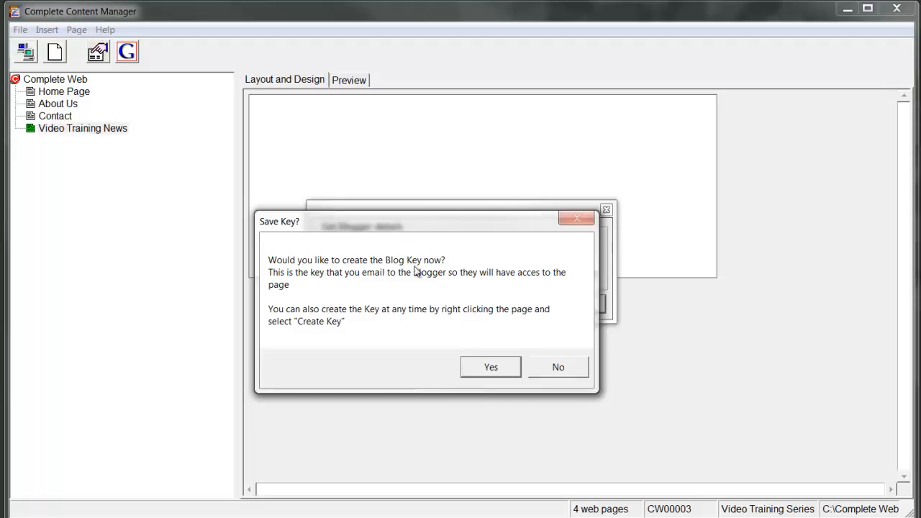
Step: Create the blog key and save it under its suggested name in the desktop's My Blog Keys folder
click(497, 368)
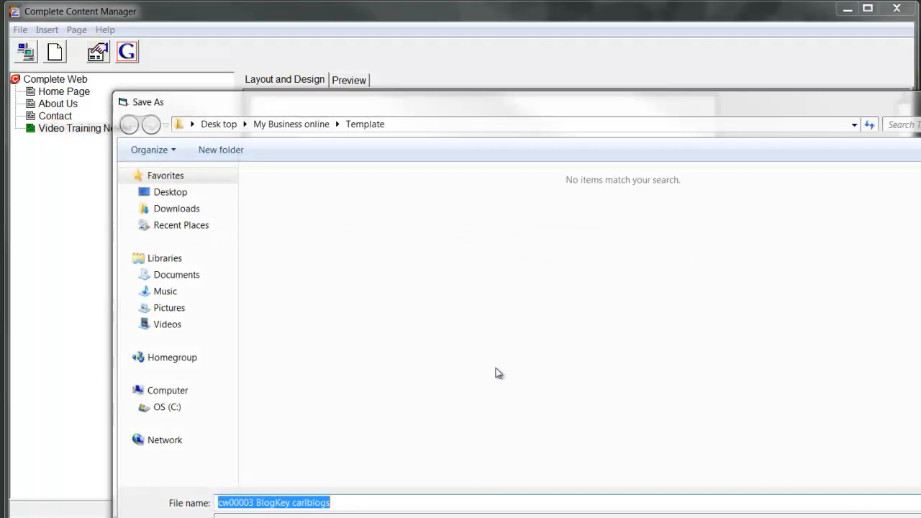
click(169, 195)
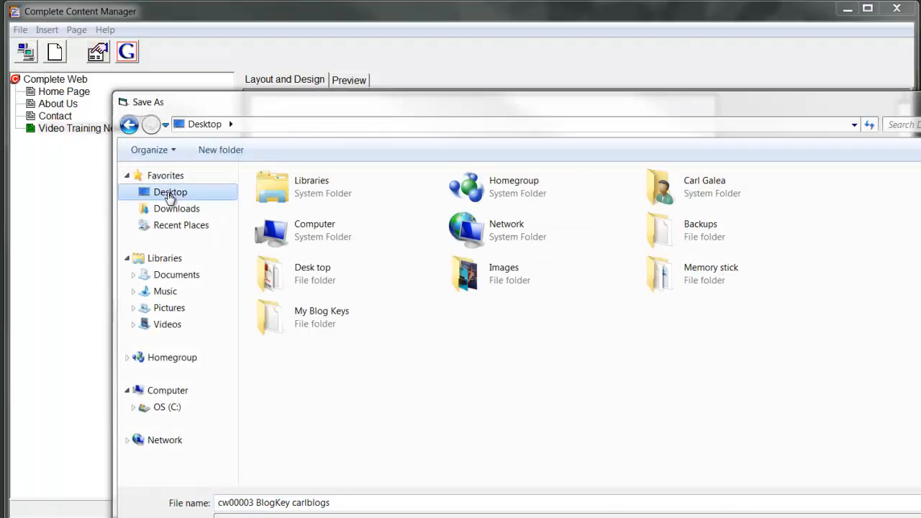
double_click(331, 317)
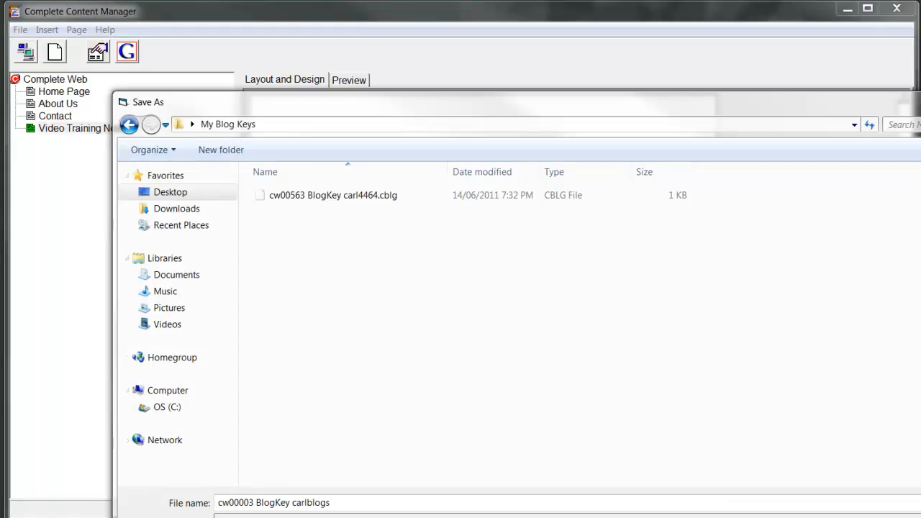
key(Return)
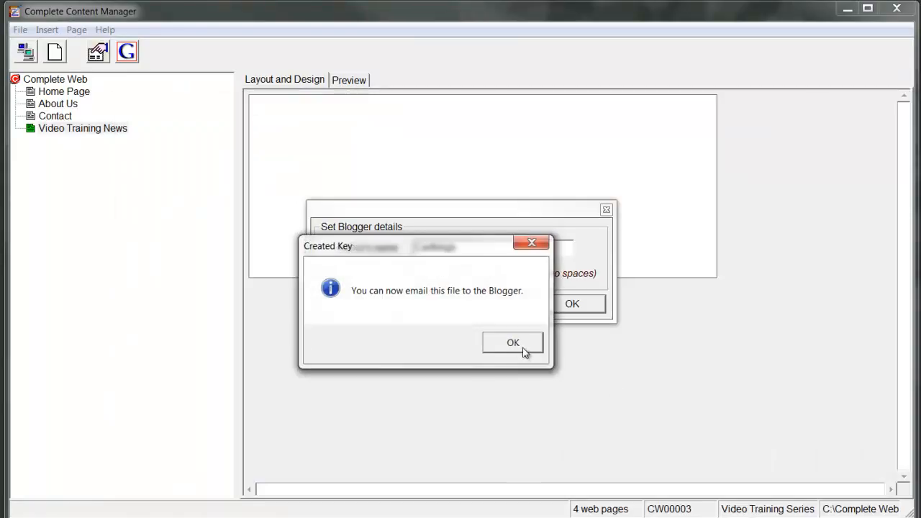
click(513, 344)
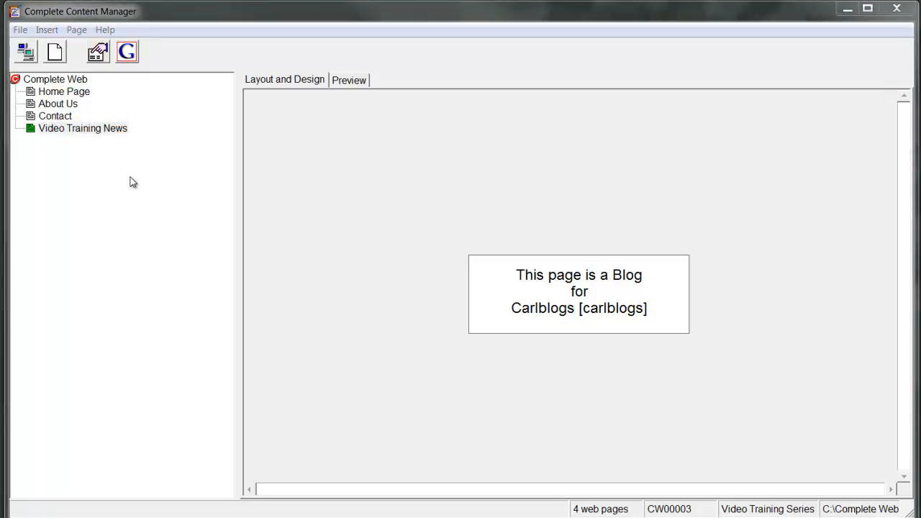
Step: Set the Video Training News blog's About the author text to "Joe Bloggs just loves to write about himself."
click(82, 129)
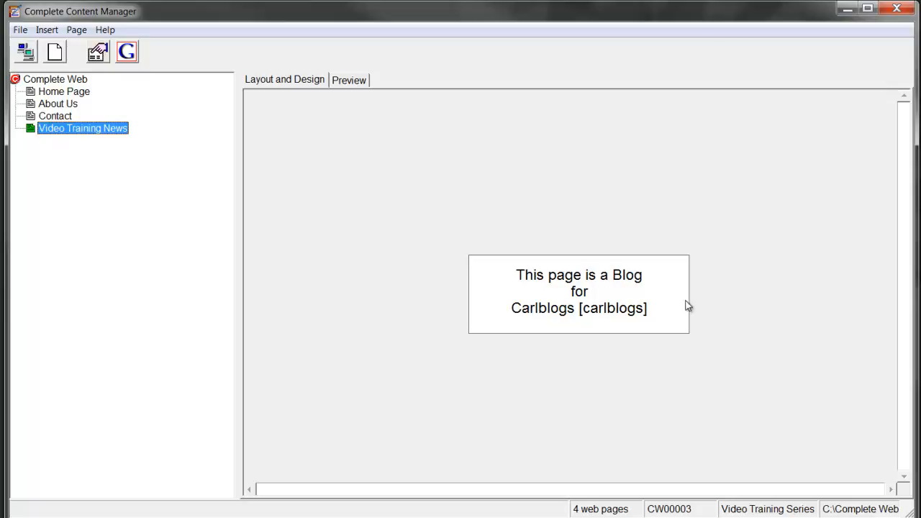
right_click(109, 134)
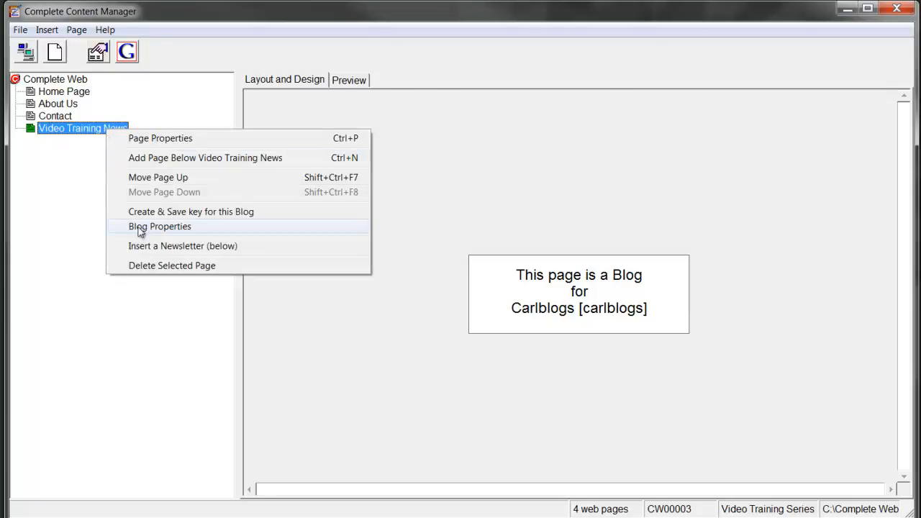
click(167, 228)
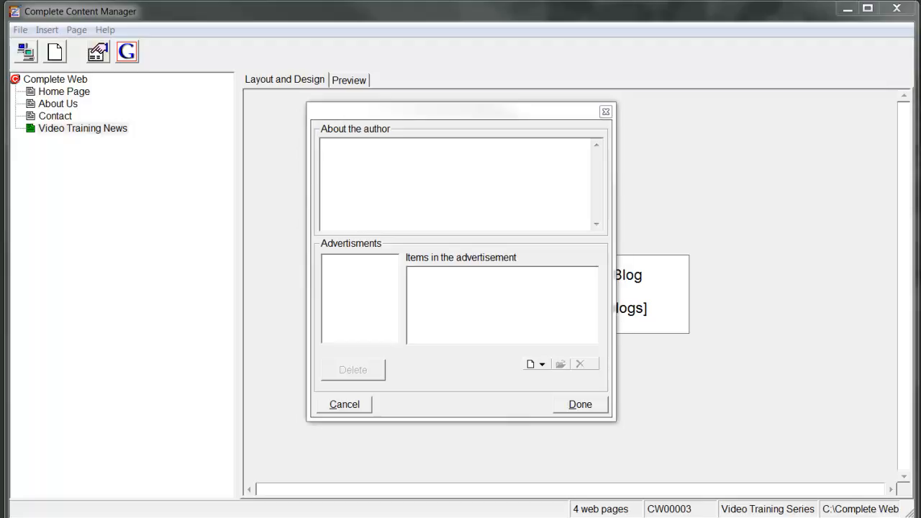
click(408, 172)
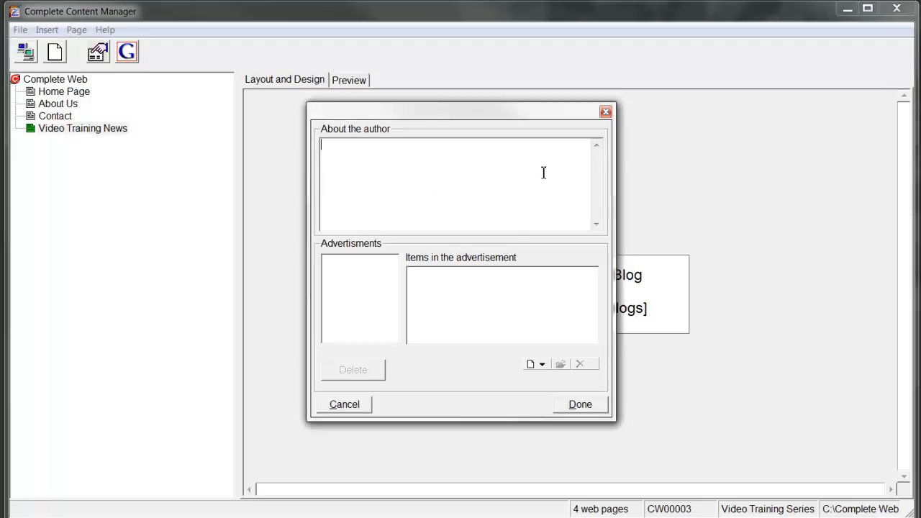
text(Joe Bloggs just loves to write about himself.)
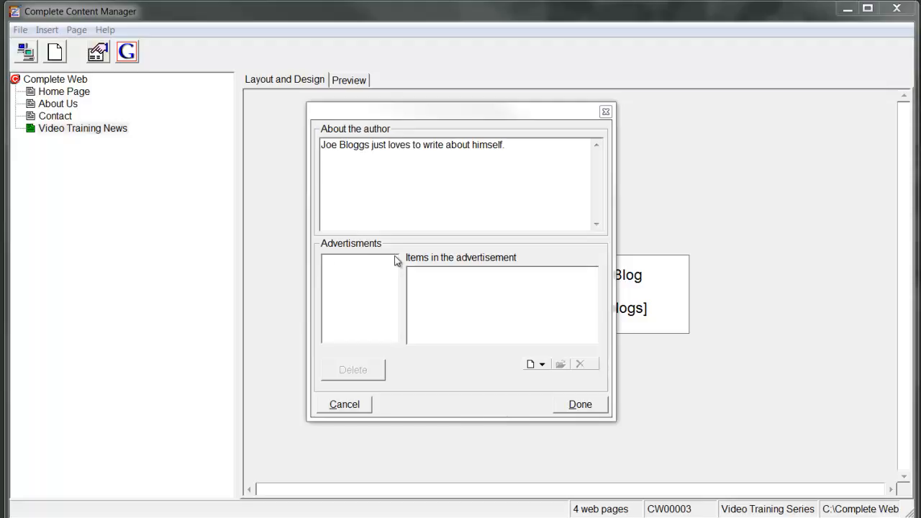
click(543, 364)
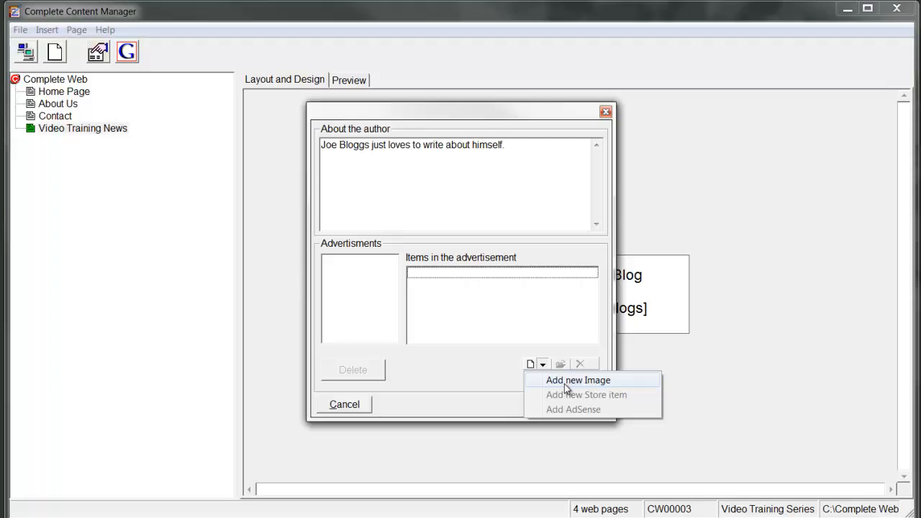
click(565, 385)
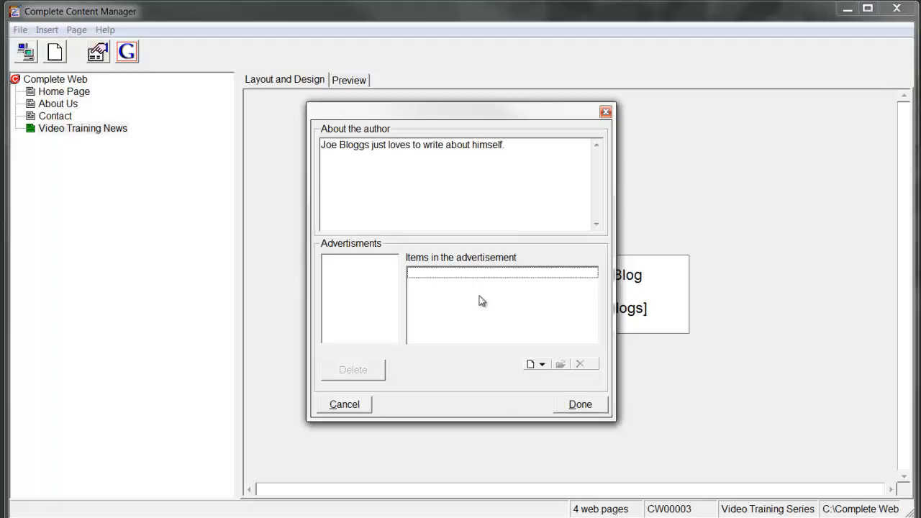
click(589, 407)
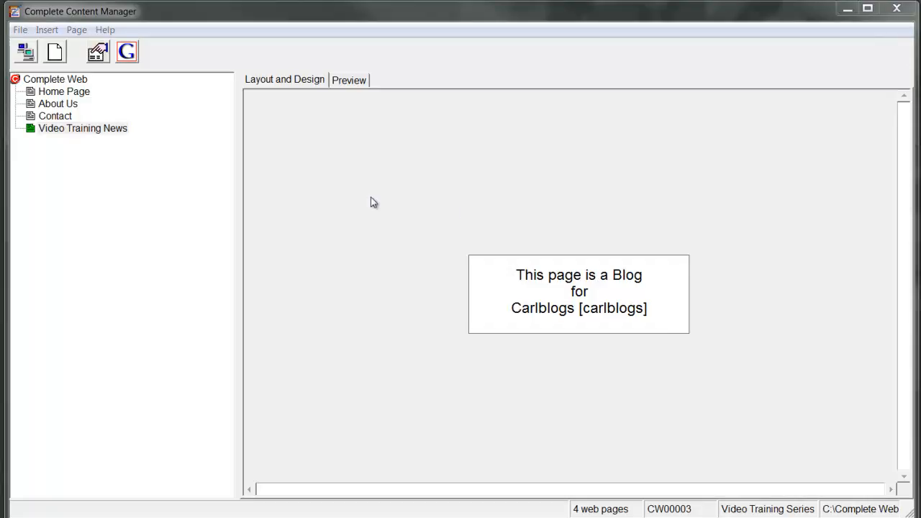
Step: Synchronise the website data with the server and minimise the content manager
click(26, 52)
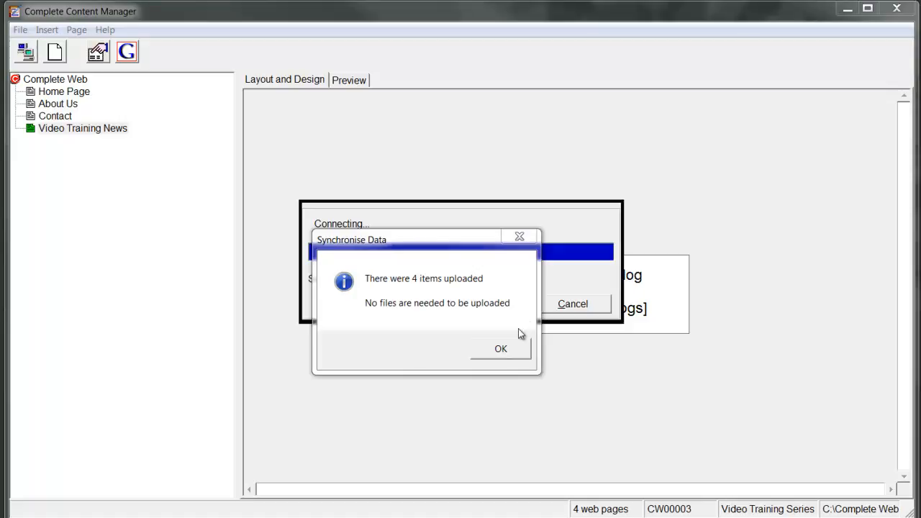
click(508, 349)
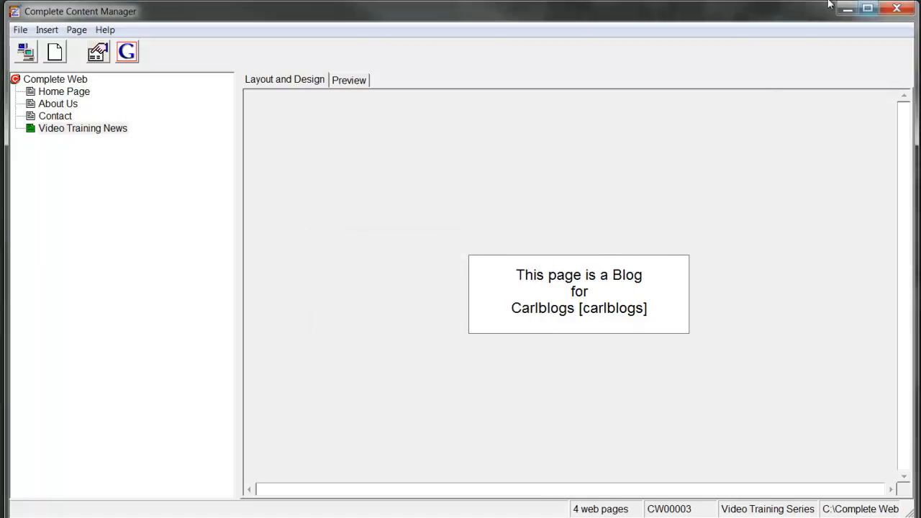
click(848, 10)
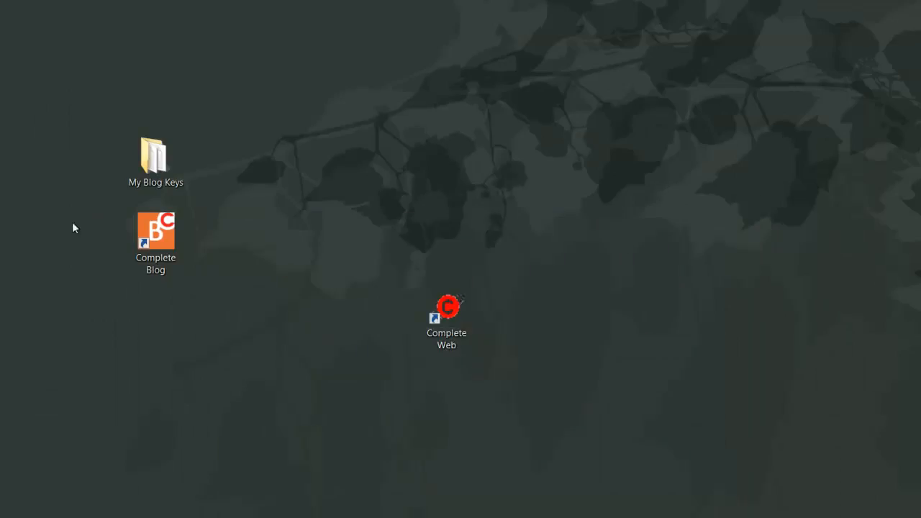
Step: Switch to Complete Blog and try to import the saved carlblogs blog key from the My Blog Keys folder
double_click(166, 246)
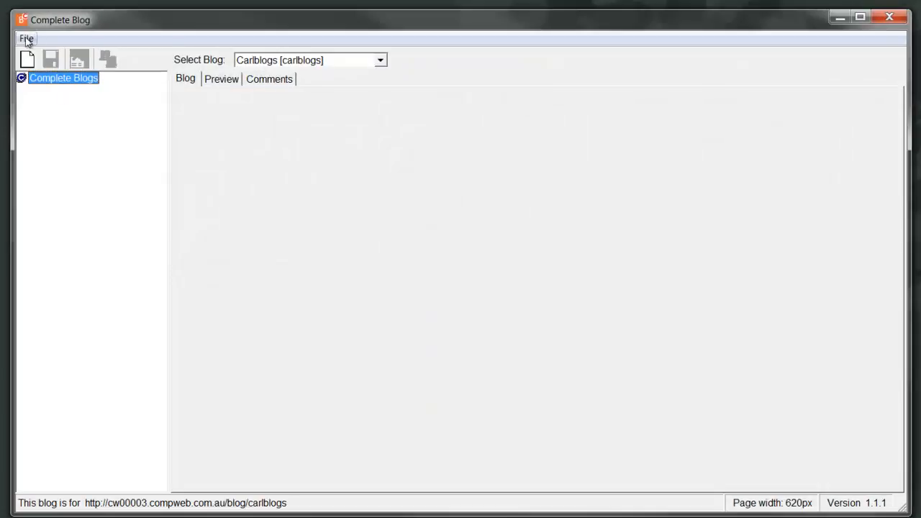
click(26, 40)
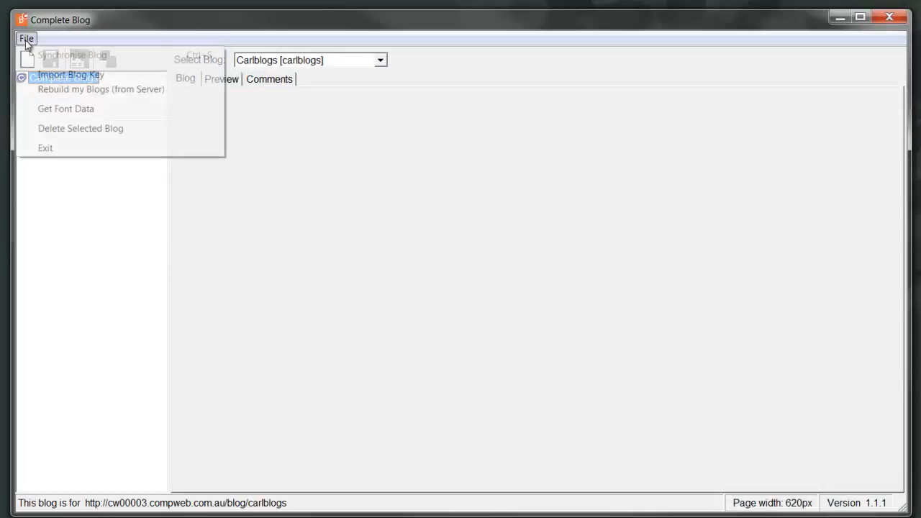
click(56, 75)
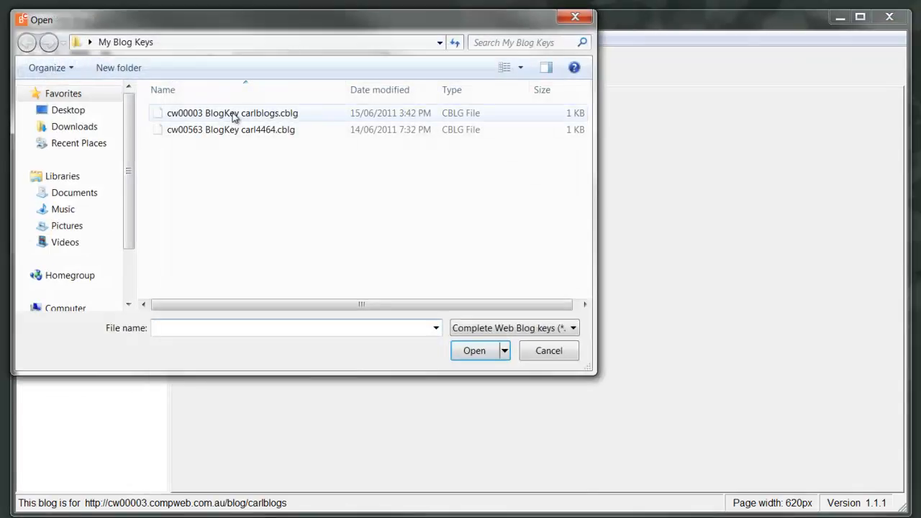
double_click(233, 114)
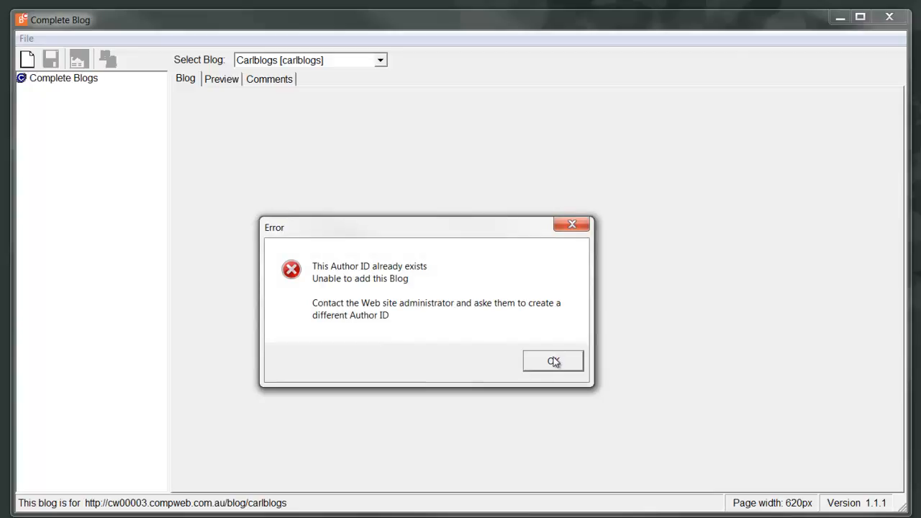
click(553, 361)
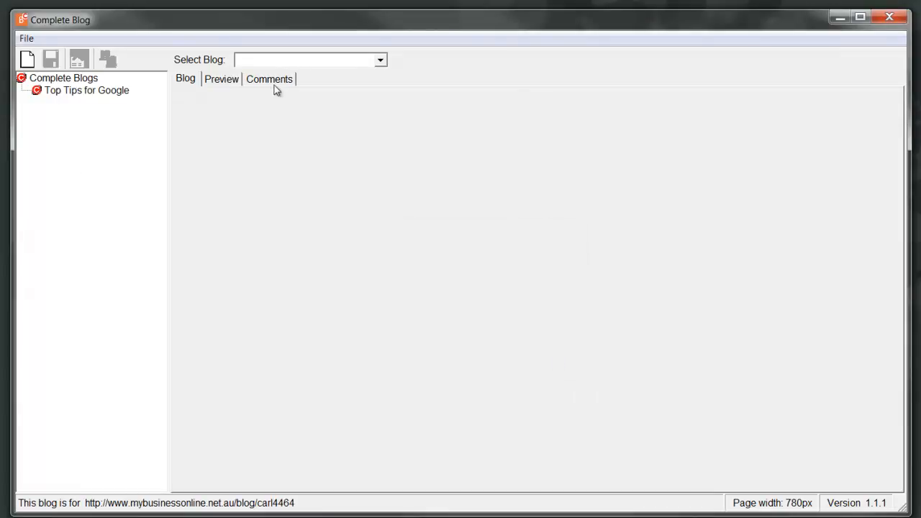
Step: Create a post in the Carlblogs blog titled "Joe Blogs" with the tags "Joe Blogs, loves to blog," and comments allowed
click(382, 60)
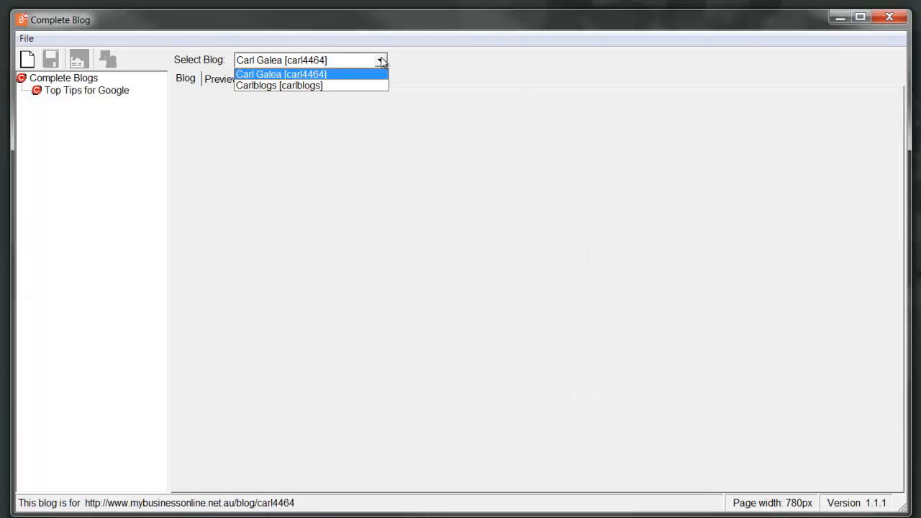
click(314, 86)
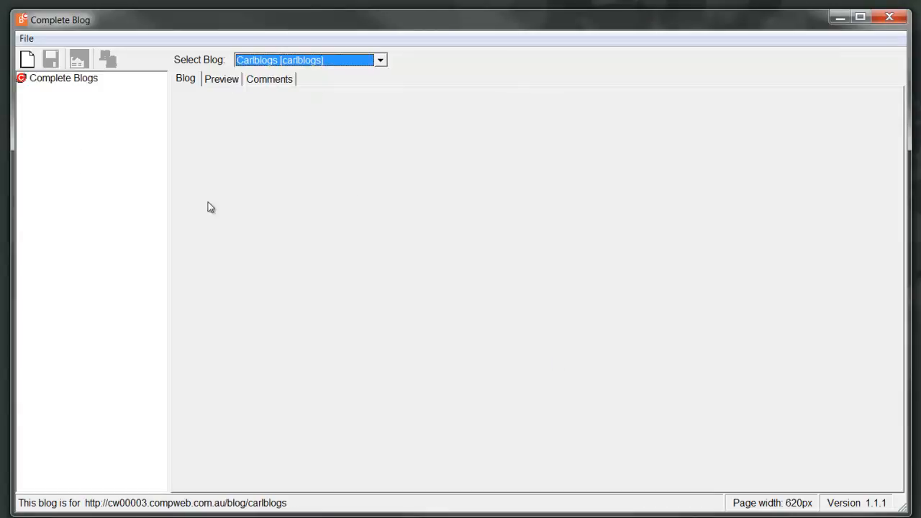
click(27, 58)
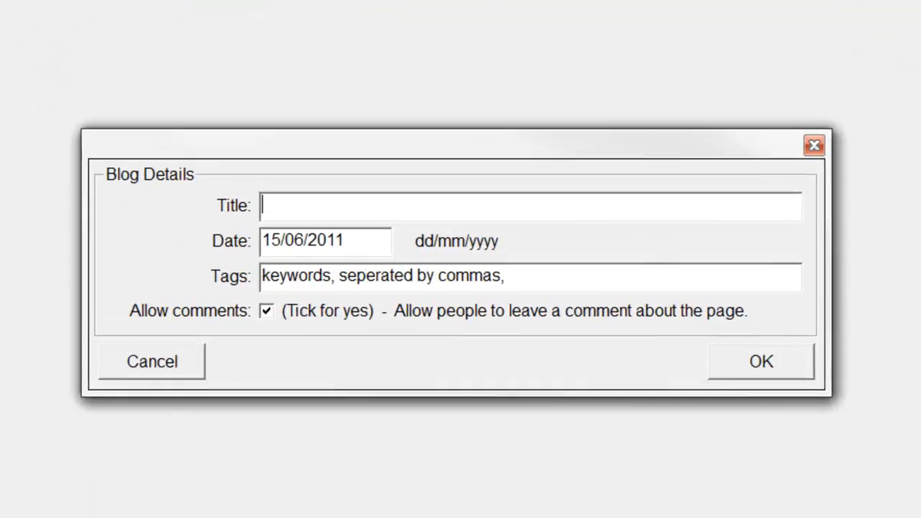
text(Joe Blogs)
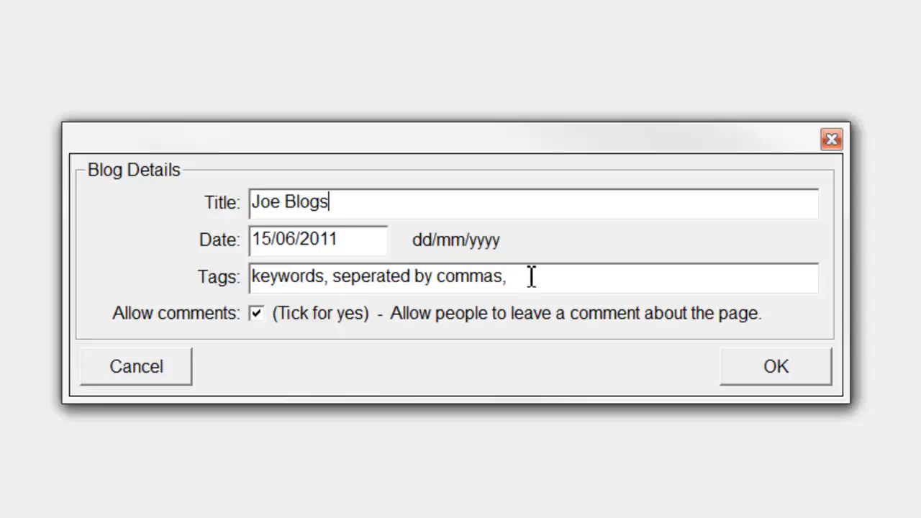
click(270, 286)
text(J)
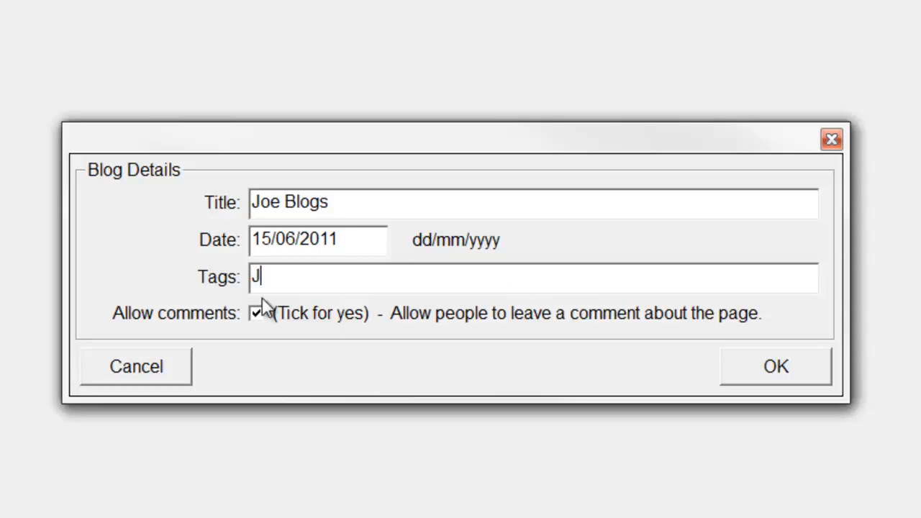
text(oe Blogs)
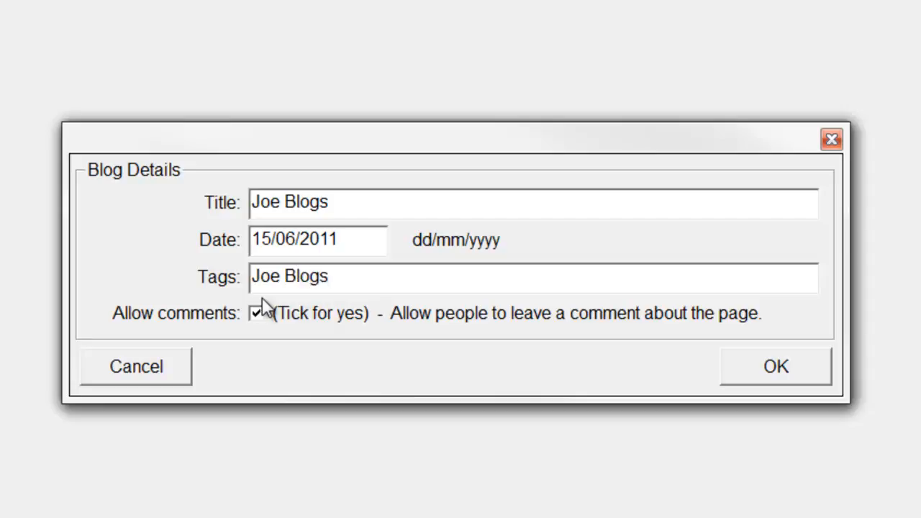
text(, loves to blog,)
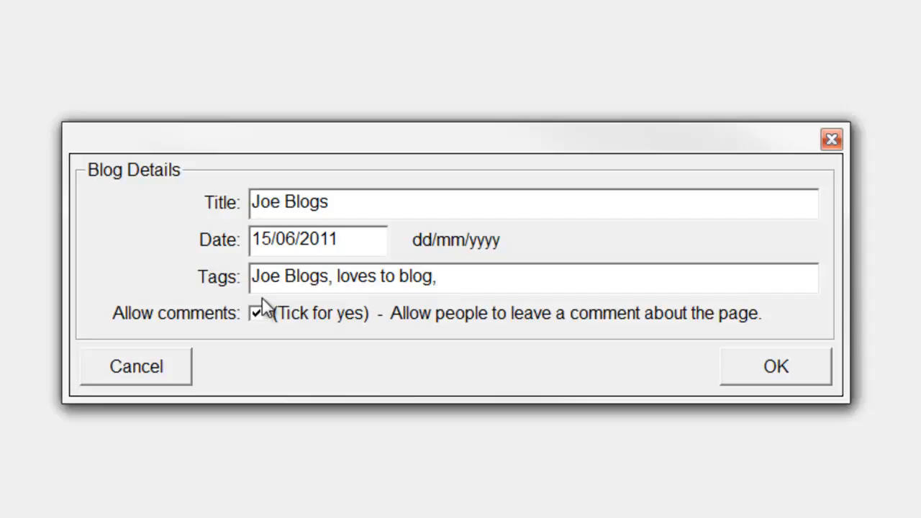
click(795, 366)
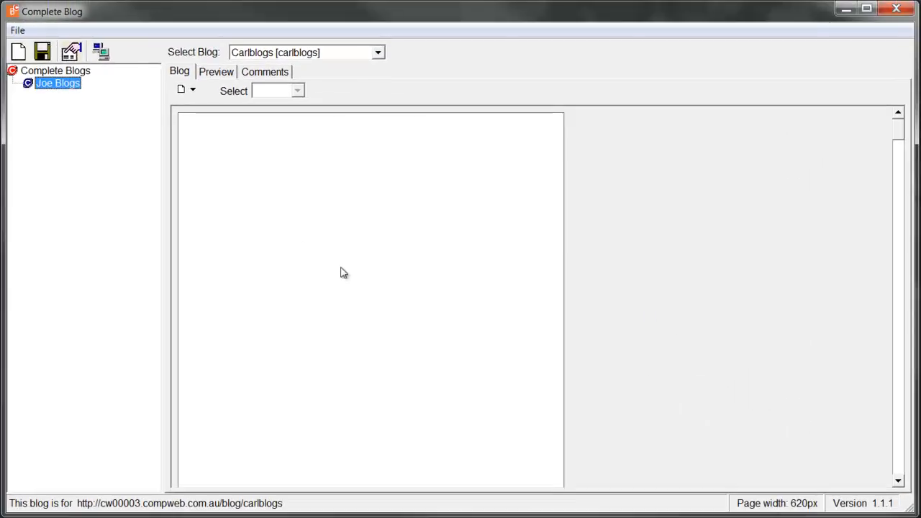
Step: Insert a text box at the top of the Joe Blogs post and select it
click(324, 215)
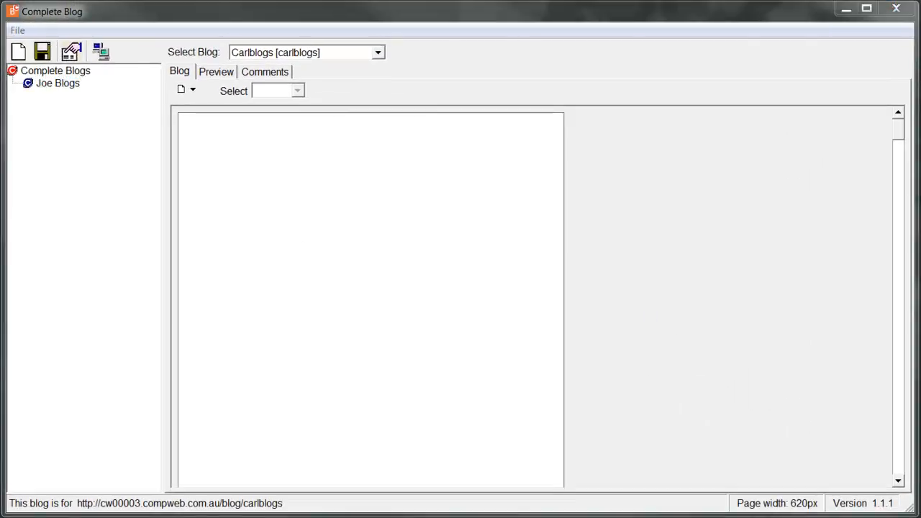
click(305, 137)
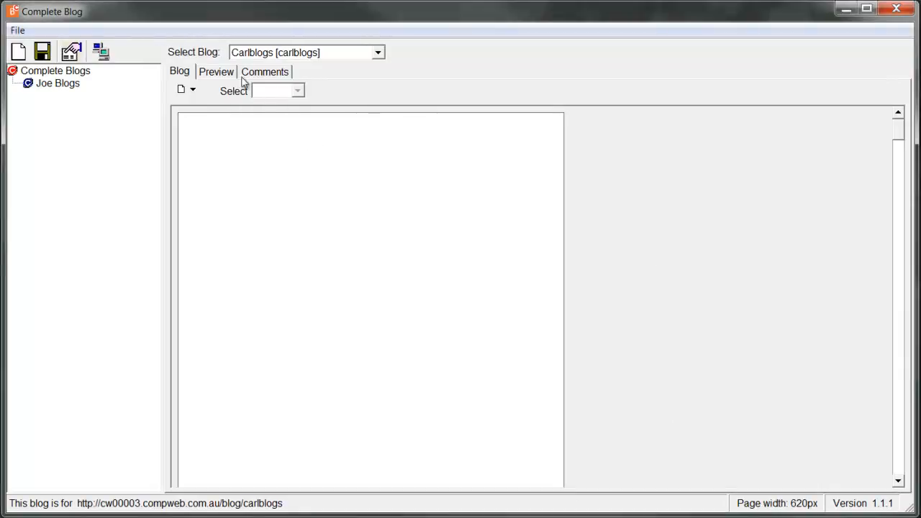
click(192, 90)
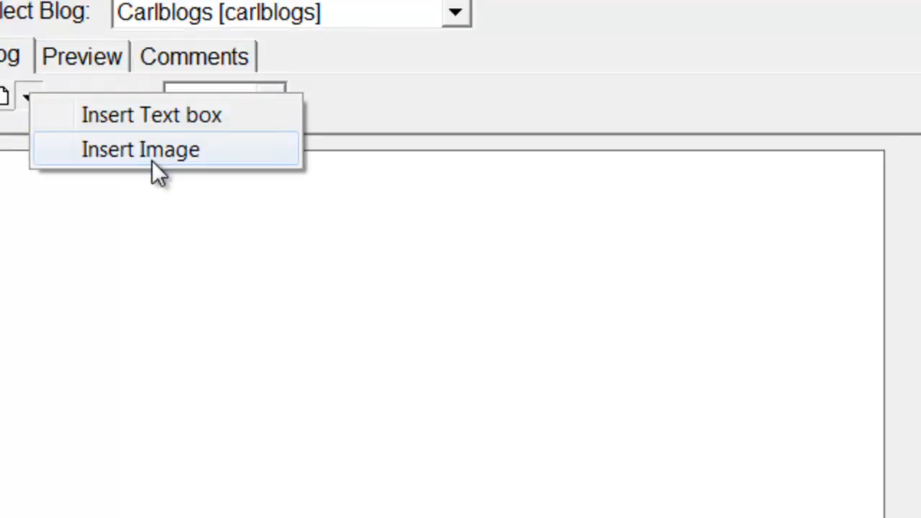
click(141, 115)
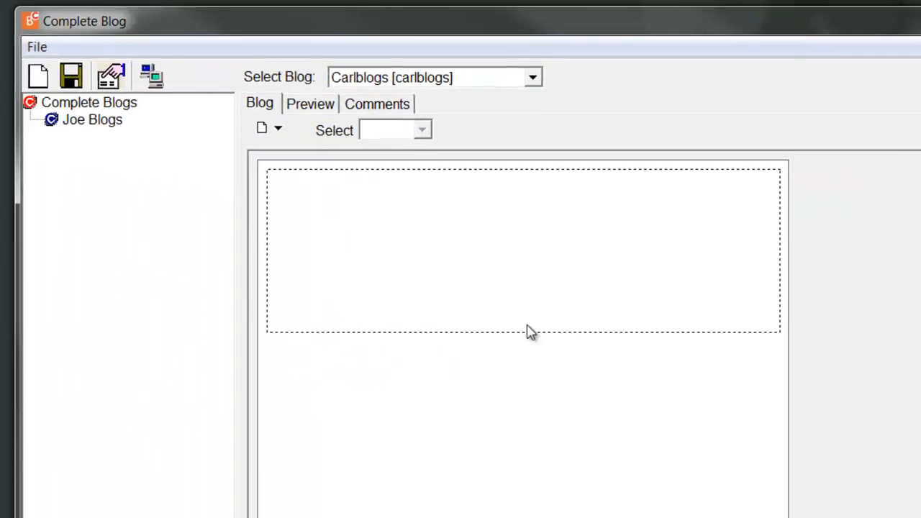
click(558, 259)
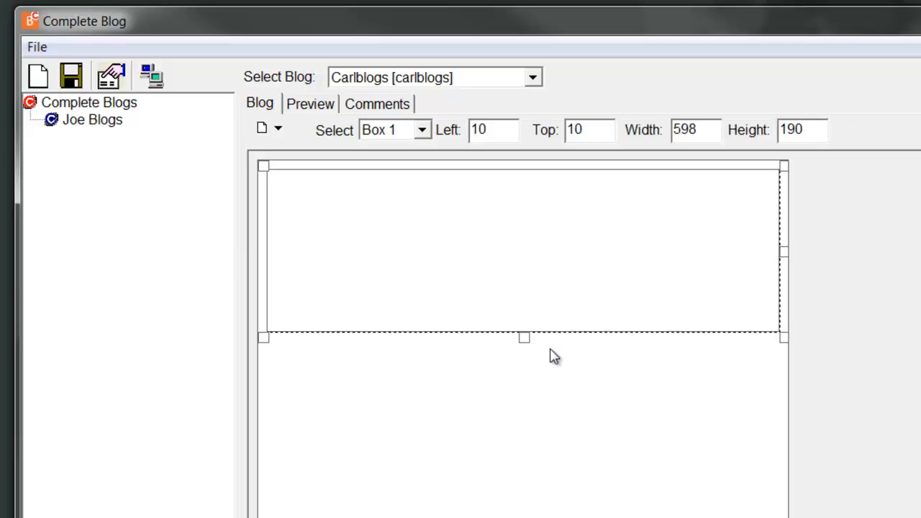
Step: Set the text box's width to 550 and extend its height to about 350
drag(784, 257, 784, 251)
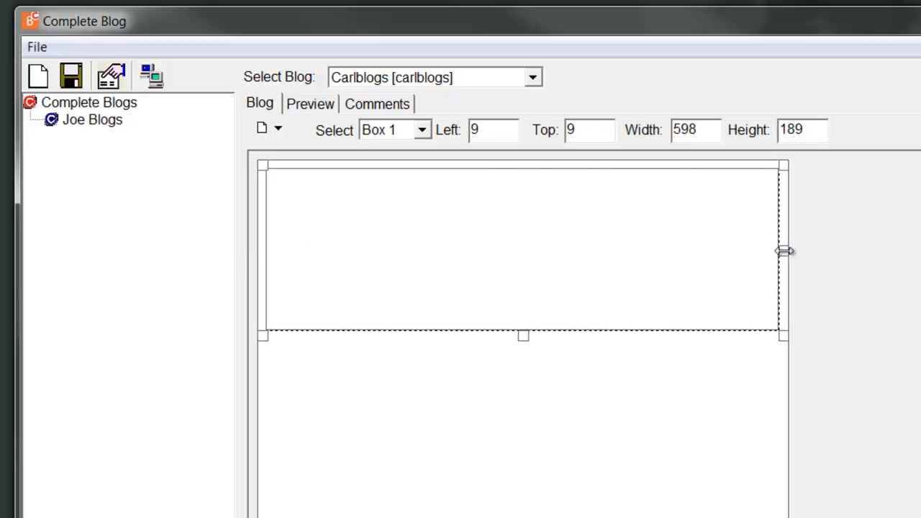
double_click(692, 129)
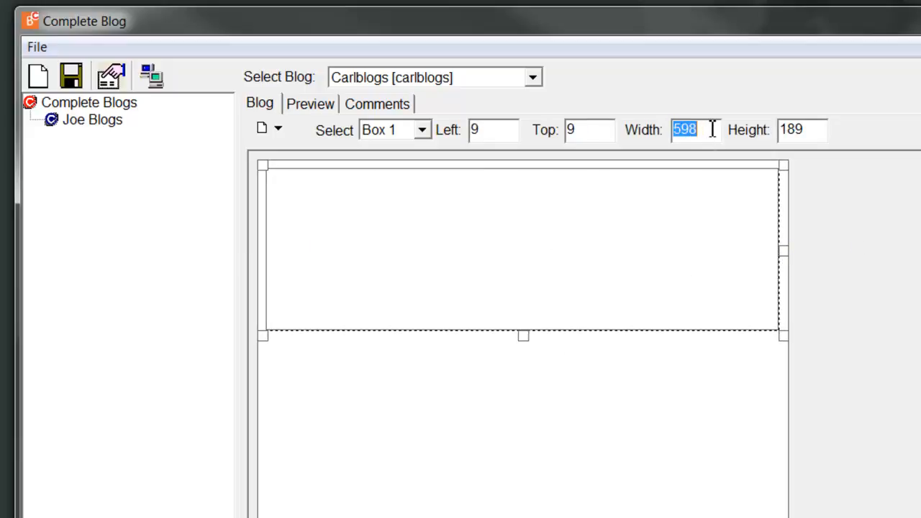
text(550)
key(Tab)
drag(499, 339, 502, 468)
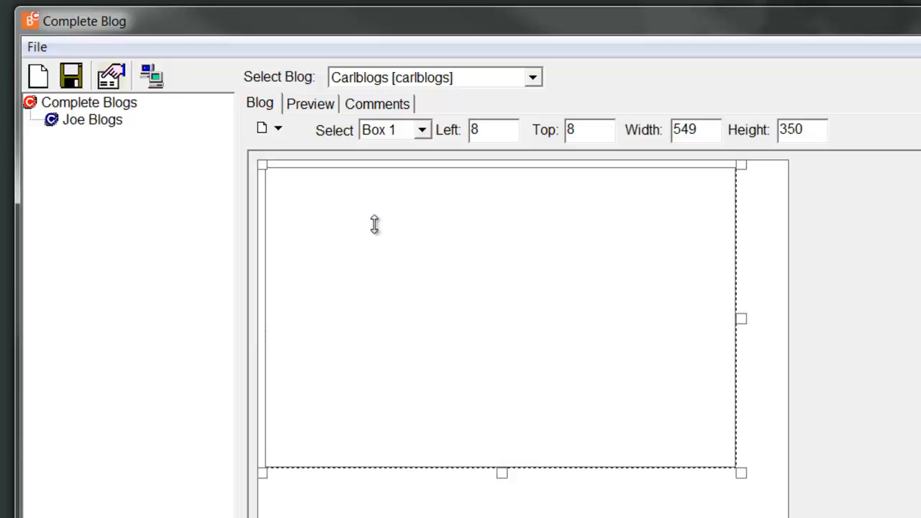
Step: Enter "Blog Blog Blog" and six "Blogging is a great way to reach your customers and the search engines love them." lines; reduce height to about 205
text(Blog Blog Blog Blogging is a great way to reach your customers and the search engines love them. Blogging is a great way to reach your customers and the search engines love them.  Blogging is a great way to reach your customers and the search engines love them. Blogging is a great way to reach your customers and the search engines love them. Blogging is a great way to reach your customers and the search engines love them. Blogging is a great way to reach your customers and the search engines love them.)
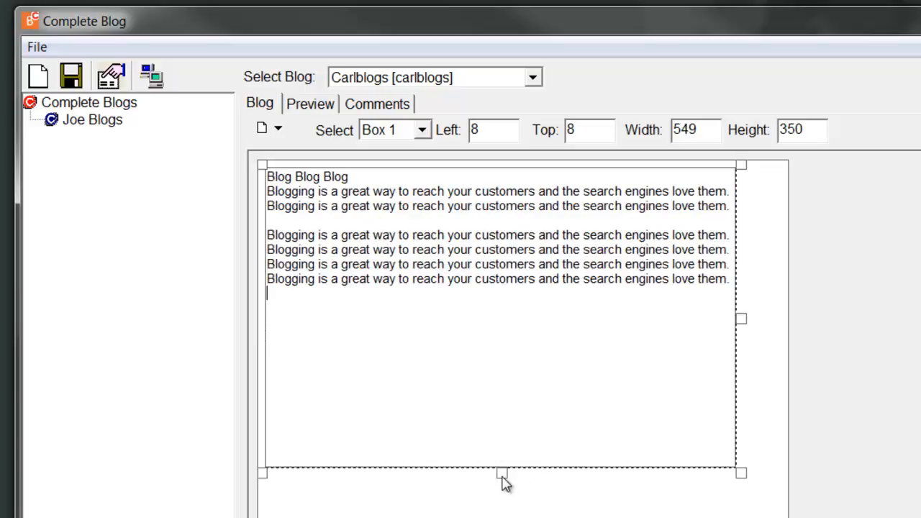
drag(502, 474, 497, 348)
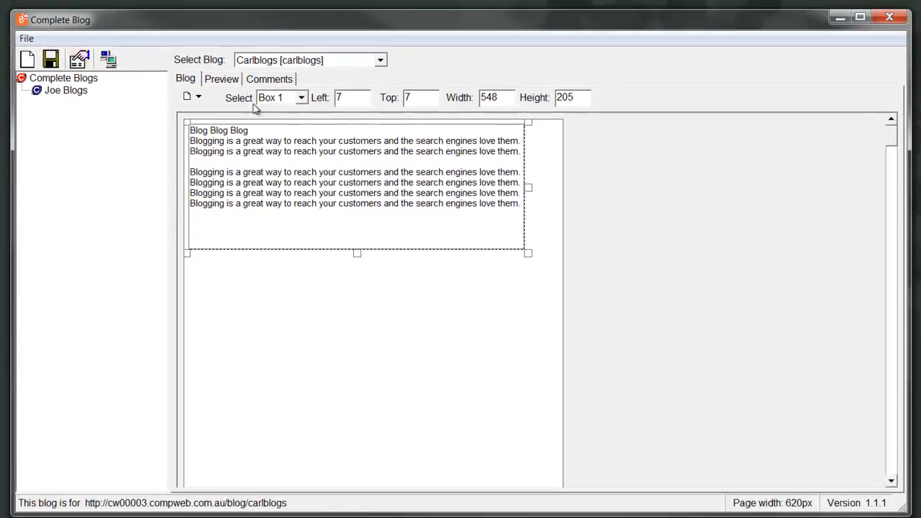
Step: Start inserting an image into the post and open the EcoBoat picture from the desktop's Images folder
click(205, 100)
click(247, 118)
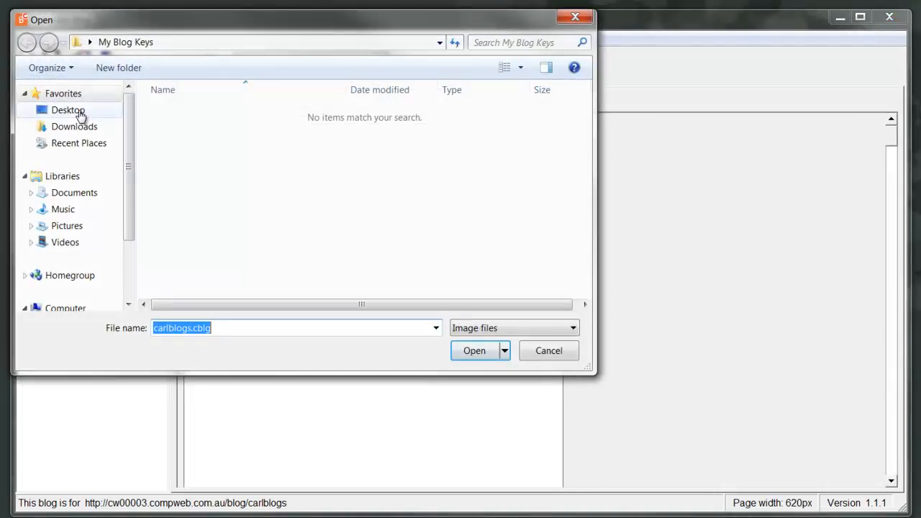
click(57, 112)
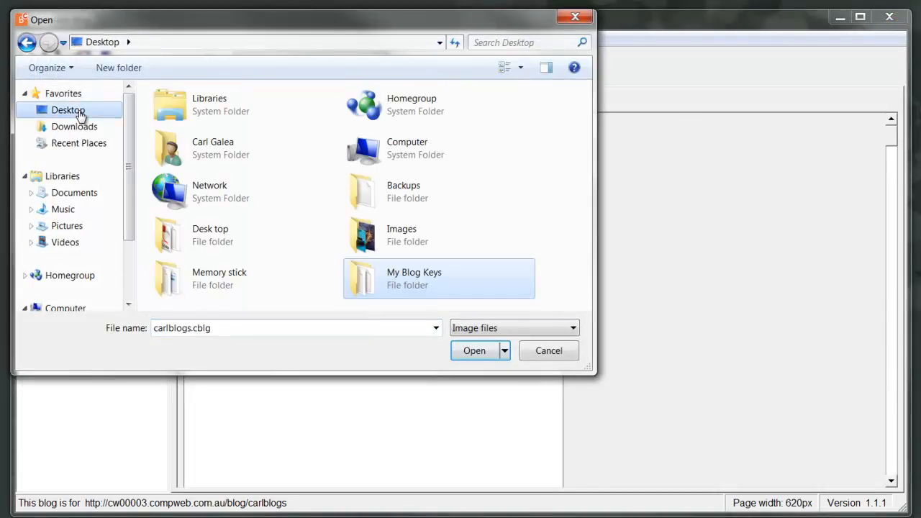
double_click(417, 241)
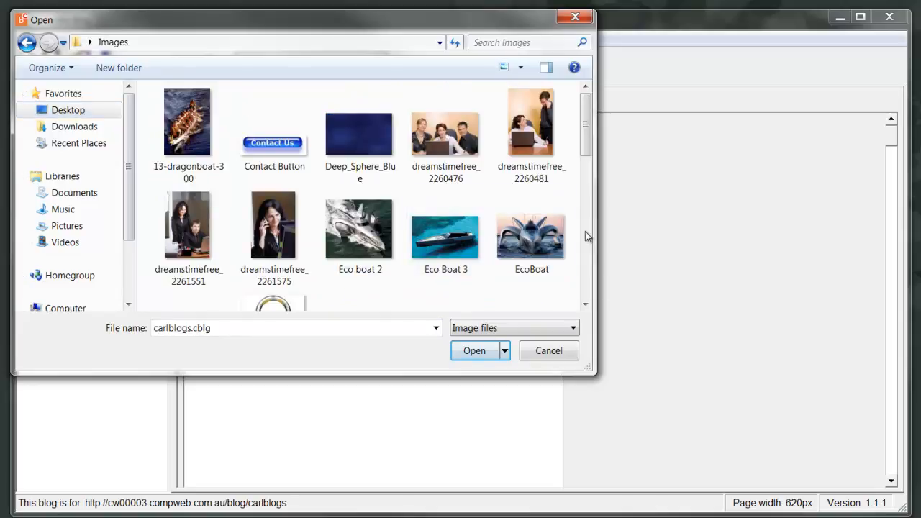
double_click(530, 250)
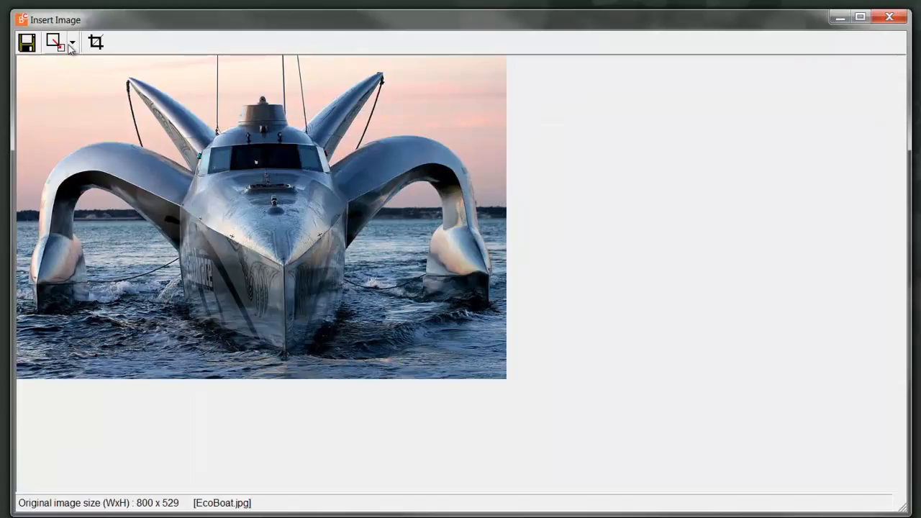
Step: Resize the EcoBoat image to Medium 400 x 264 and place it in the post below the text box
click(72, 43)
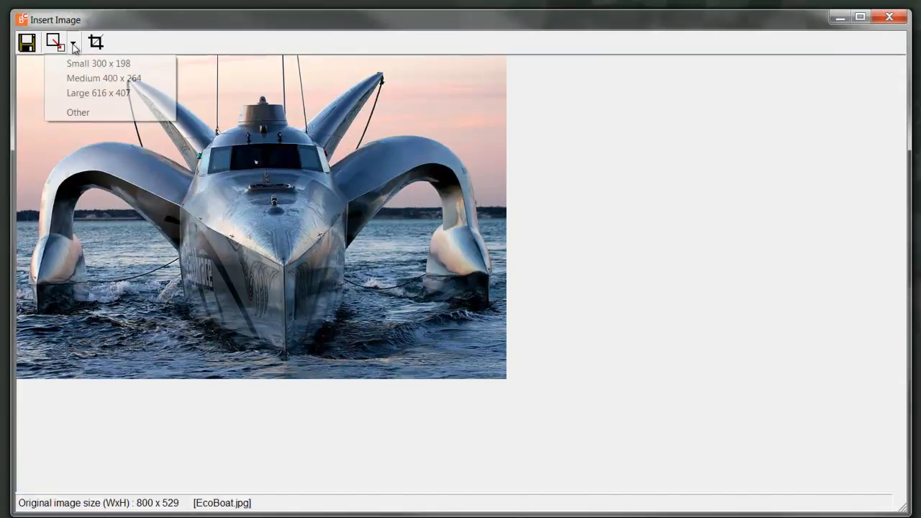
click(81, 80)
click(26, 42)
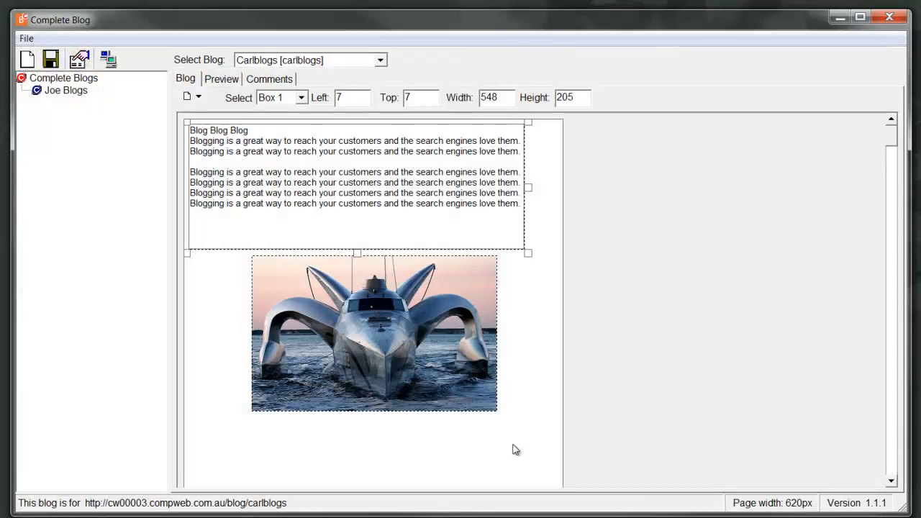
click(540, 453)
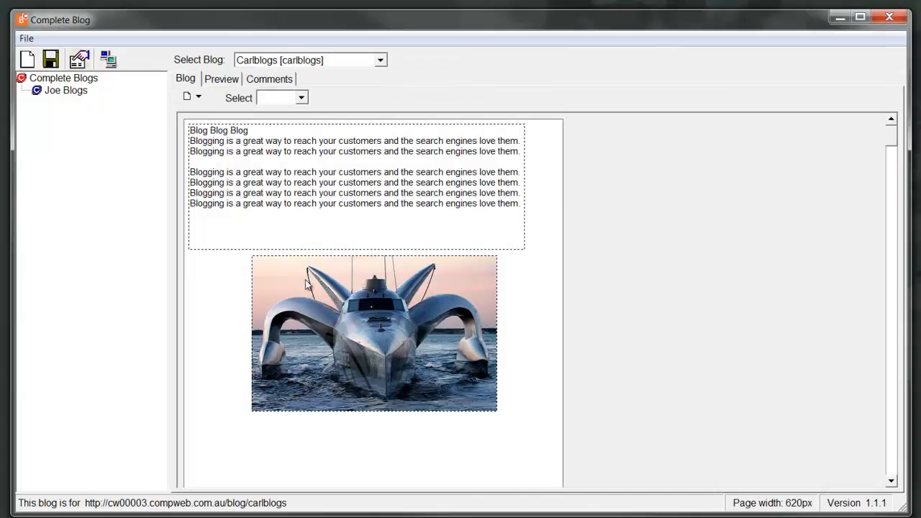
Step: Preview the Joe Blogs post and return to editing it
click(225, 81)
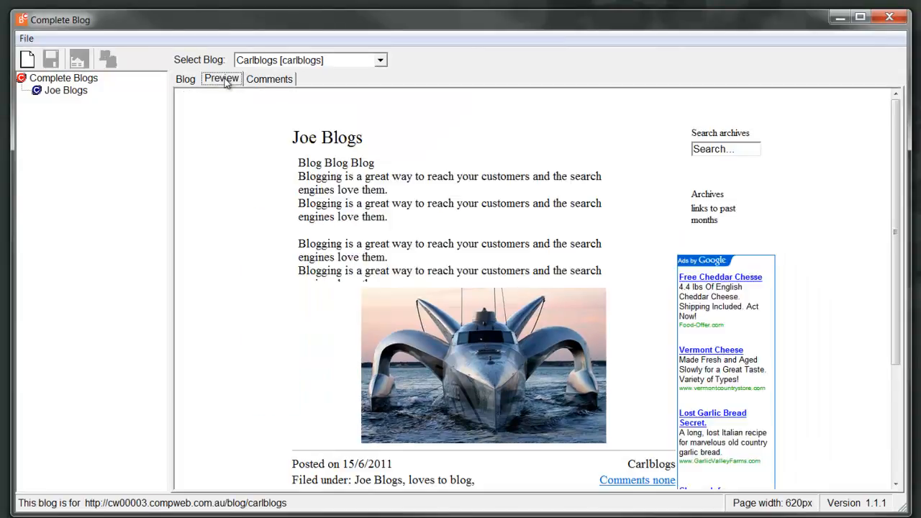
mouse_move(897, 236)
mouse_down()
mouse_move(898, 331)
mouse_move(896, 233)
mouse_up()
click(186, 80)
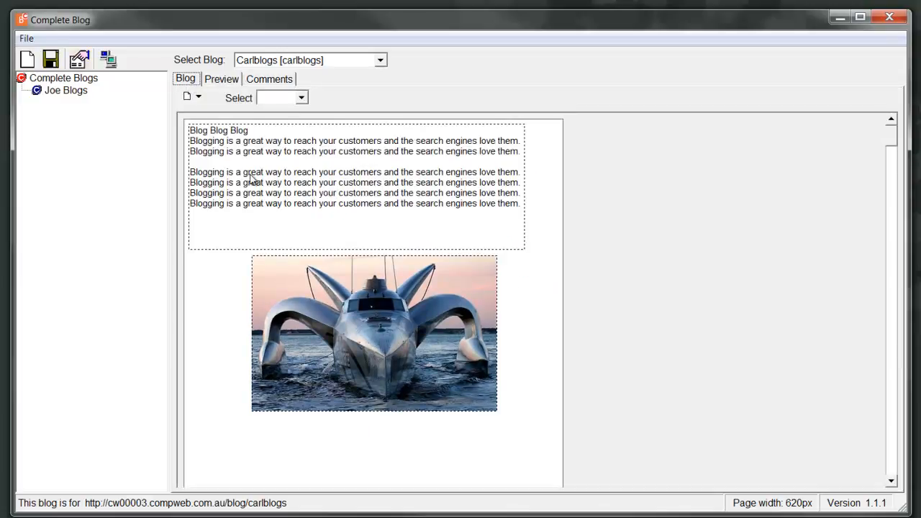
Step: Select "your customers" in the last text line, review the alignment options, and bring the text box to the front
click(320, 204)
drag(320, 204, 382, 204)
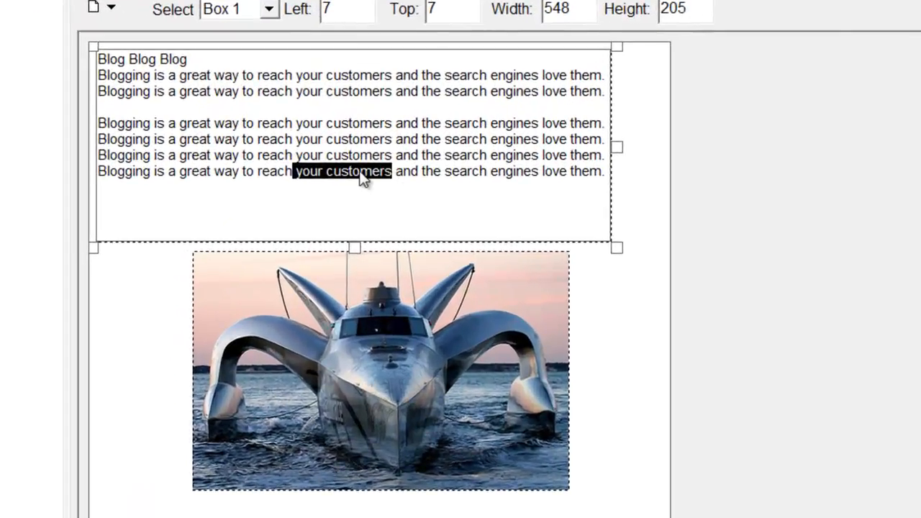
right_click(360, 174)
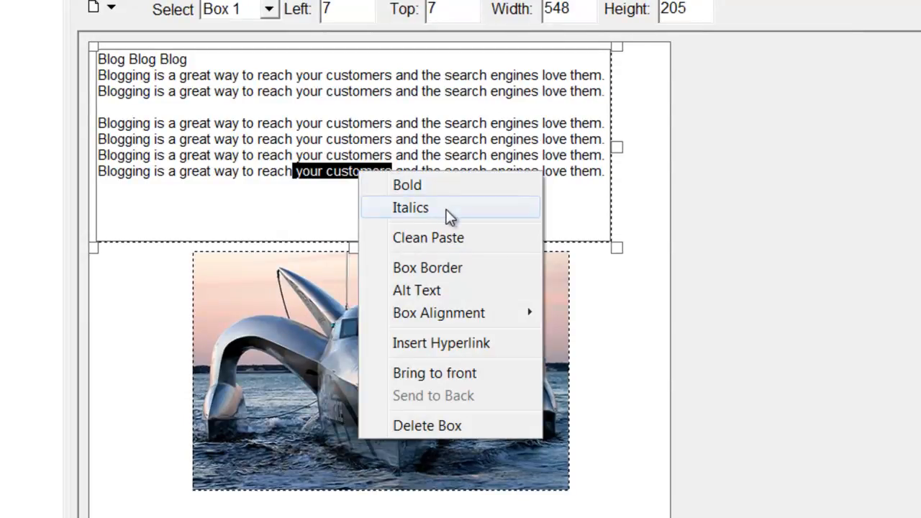
mouse_move(457, 312)
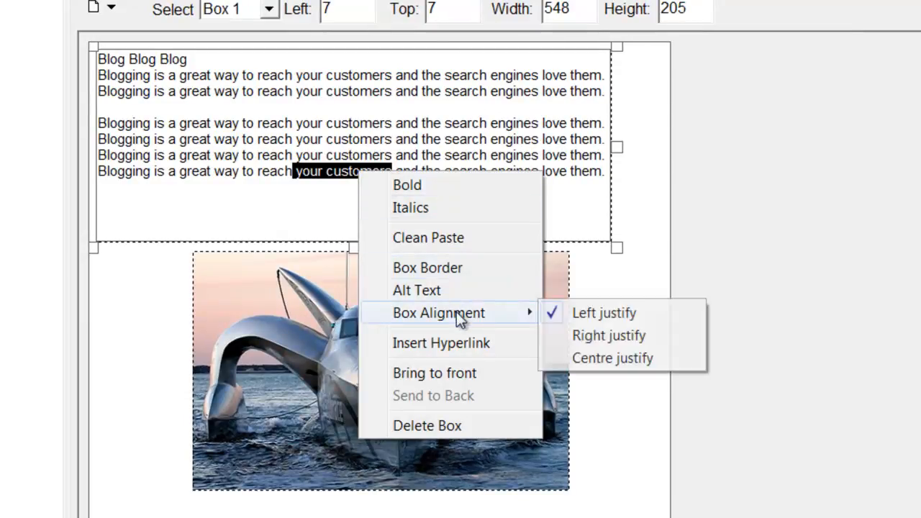
click(471, 374)
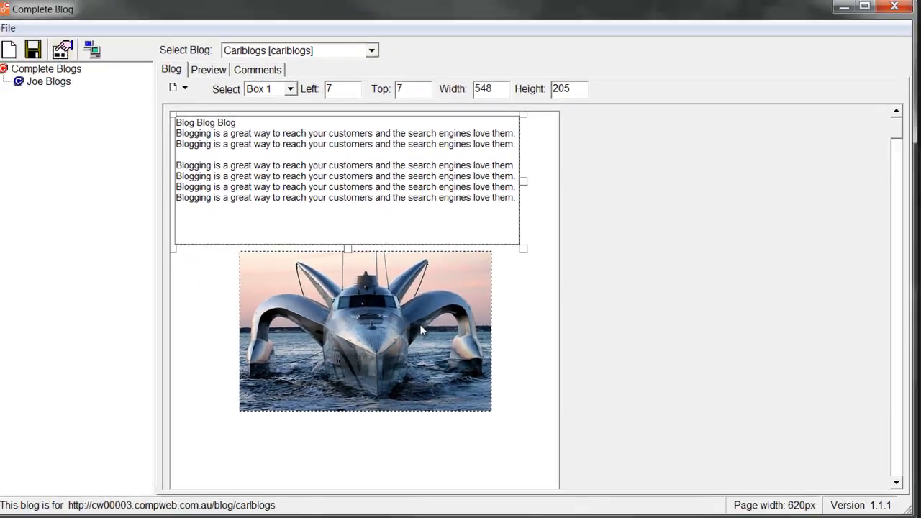
Step: Save the post, switch to the browser, reload the Video Training site and look through the Video Training News page
click(36, 52)
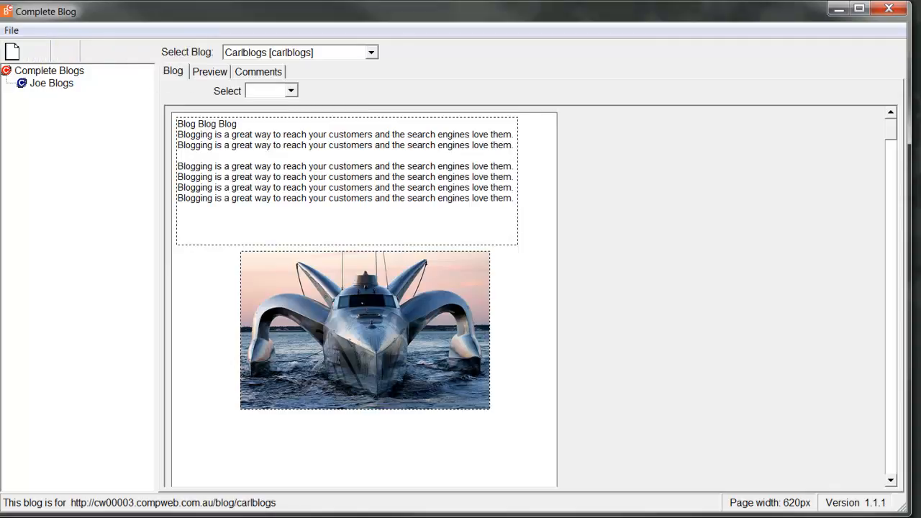
click(839, 10)
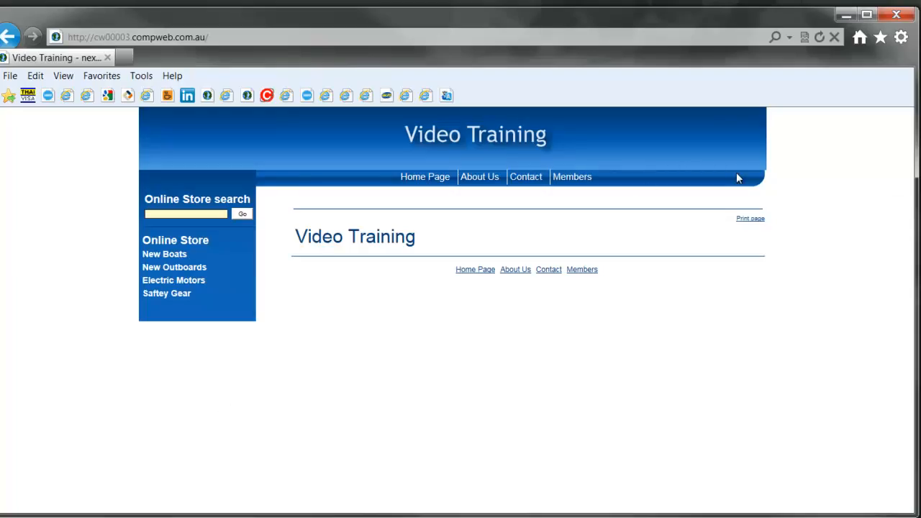
click(818, 39)
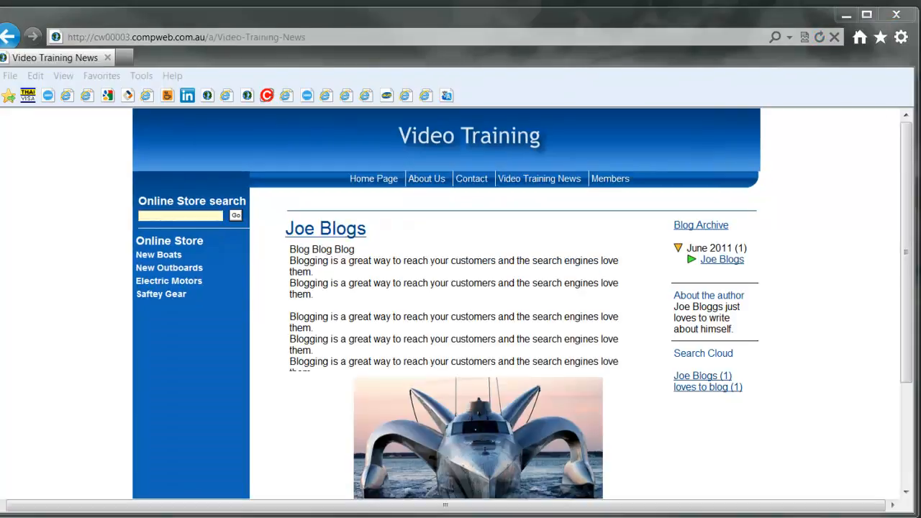
drag(905, 272, 908, 365)
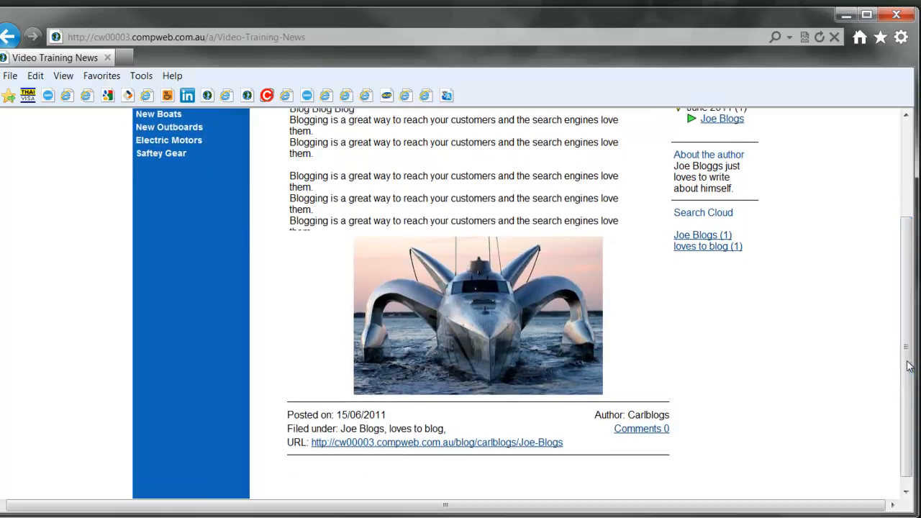
Step: Open the Joe Blogs post's comments and place the cursor in the comment field of the Add your thoughts form
click(641, 429)
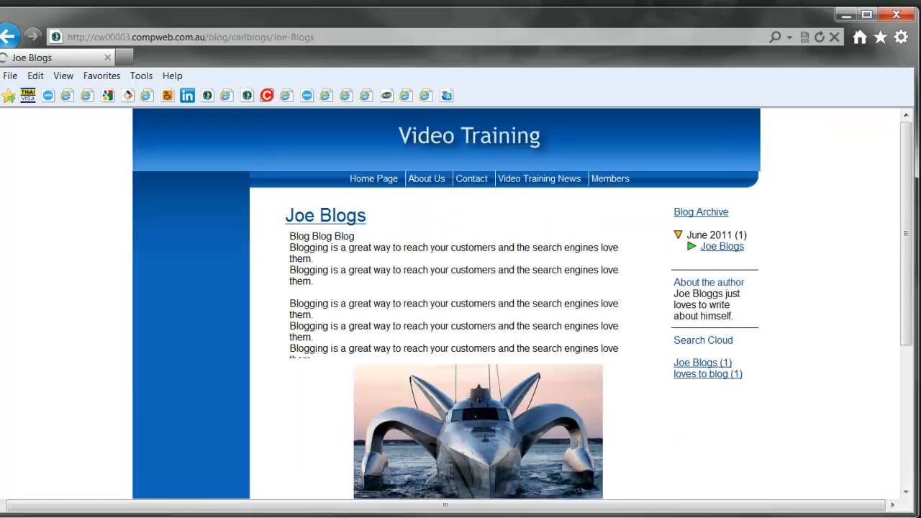
drag(912, 205, 903, 346)
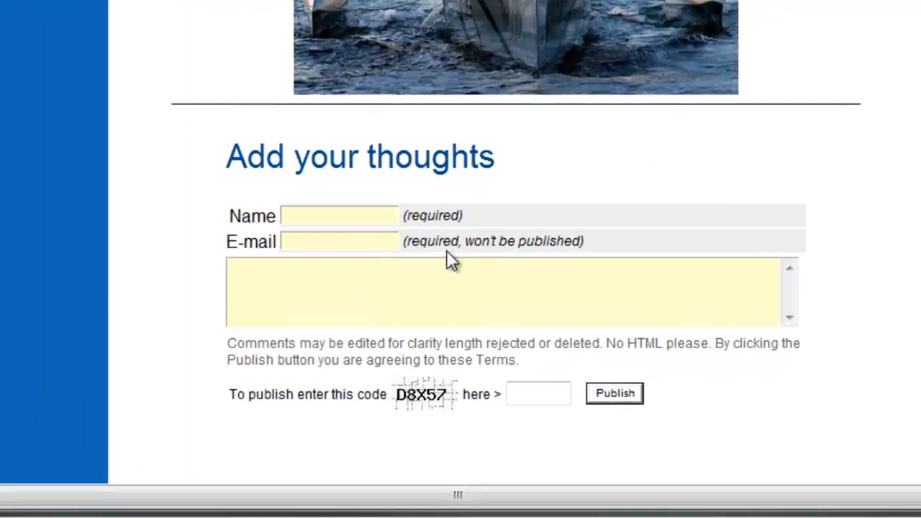
click(379, 379)
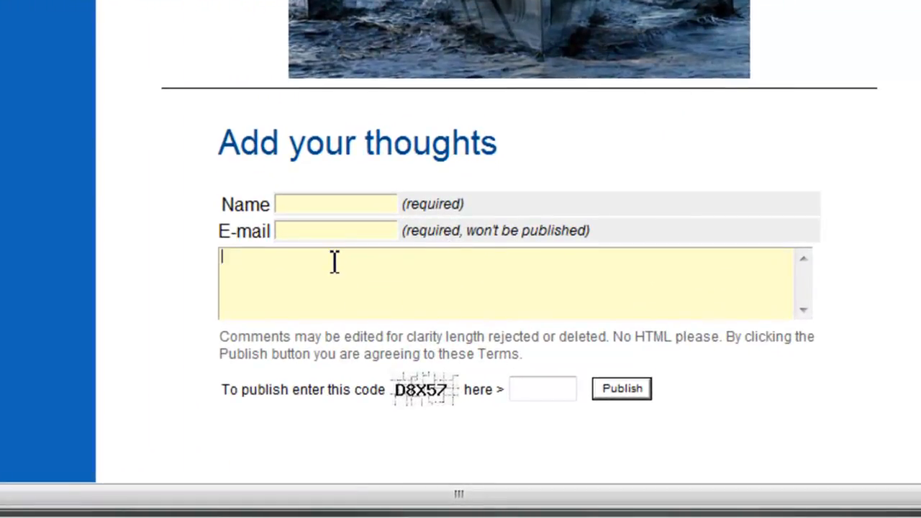